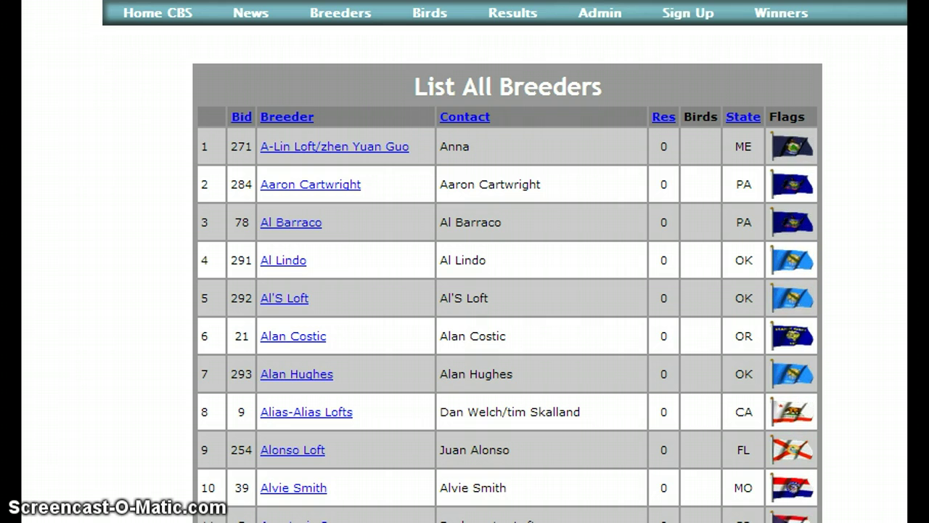
Go to the Sign Up – Reserve Your Perches page from the breeders list.
left_click(675, 14)
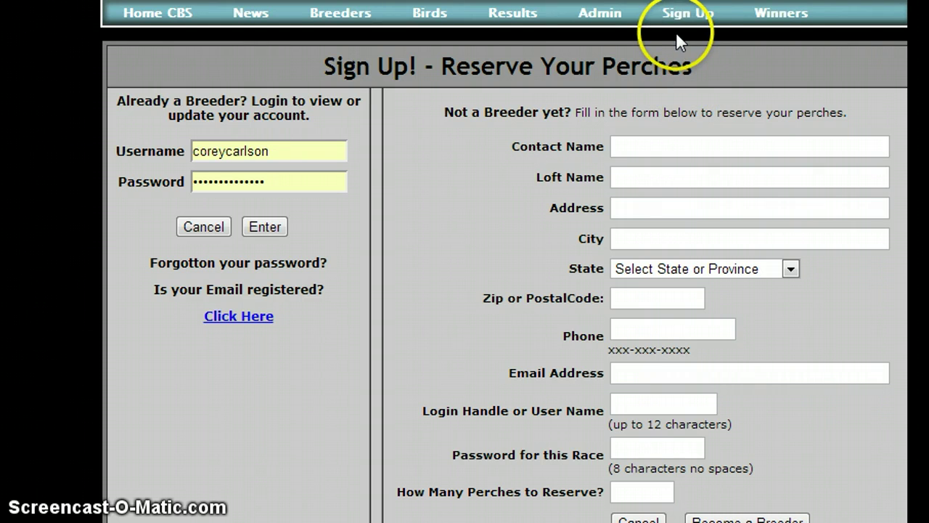
Fill the new breeder's contact name, loft name, Oregon address, phone and e-mail from autofill.
left_click(655, 138)
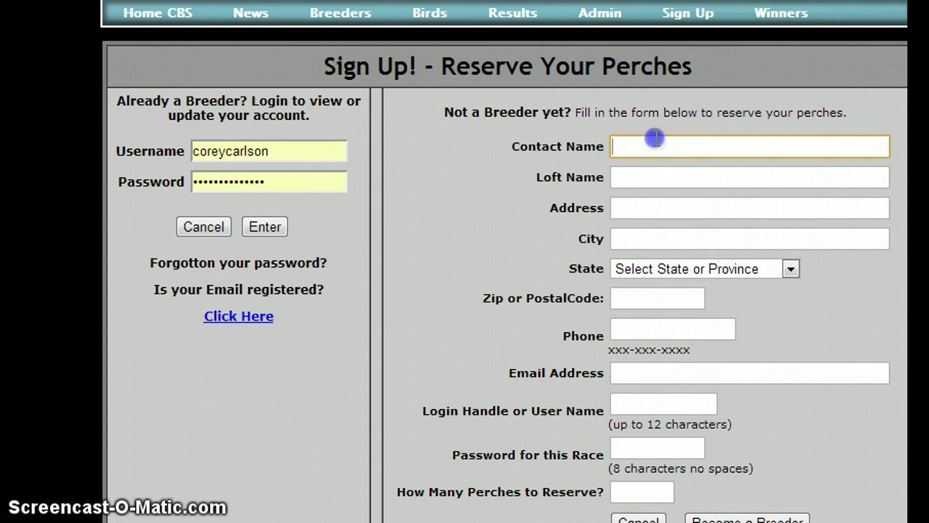
type("Terr")
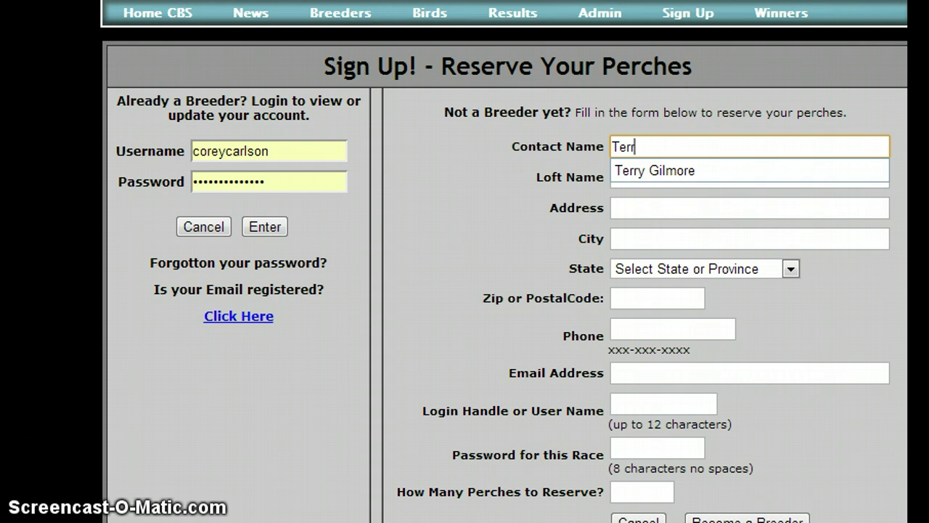
left_click(660, 170)
left_click(646, 180)
type("Terr")
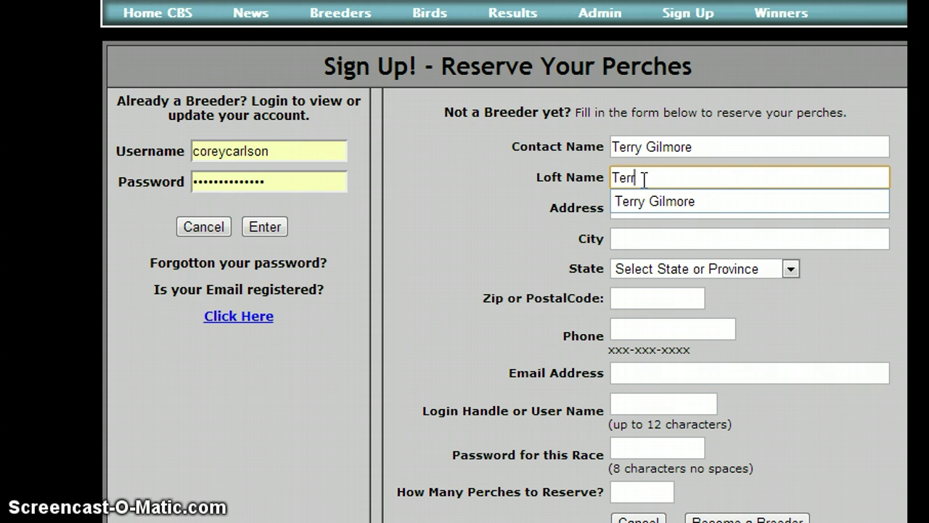
left_click(616, 200)
left_click(622, 207)
type("28")
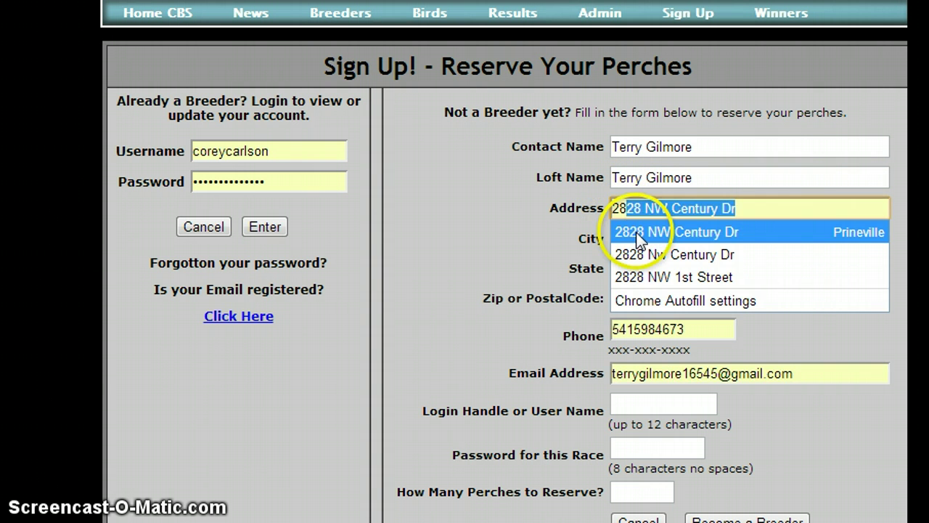
left_click(617, 231)
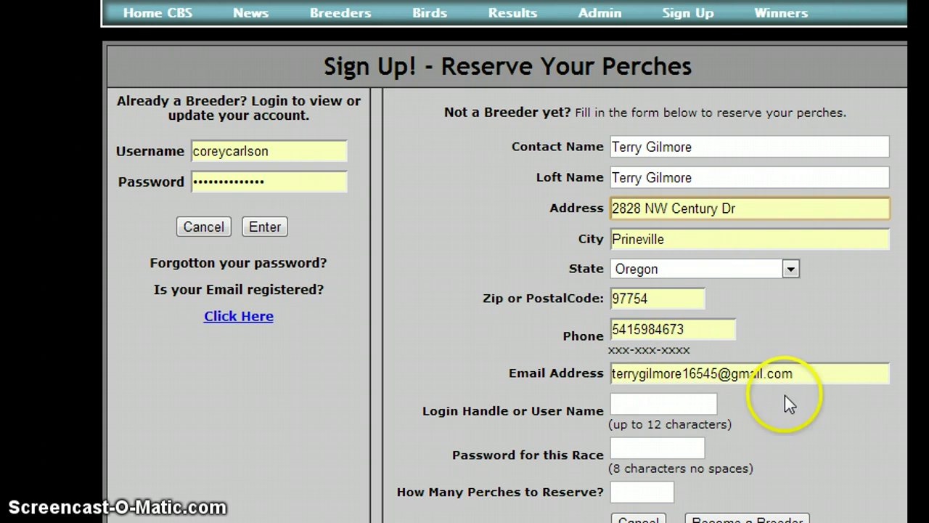
Enter the login handle and race password from suggestions, and reserve 1 perch.
left_click(634, 404)
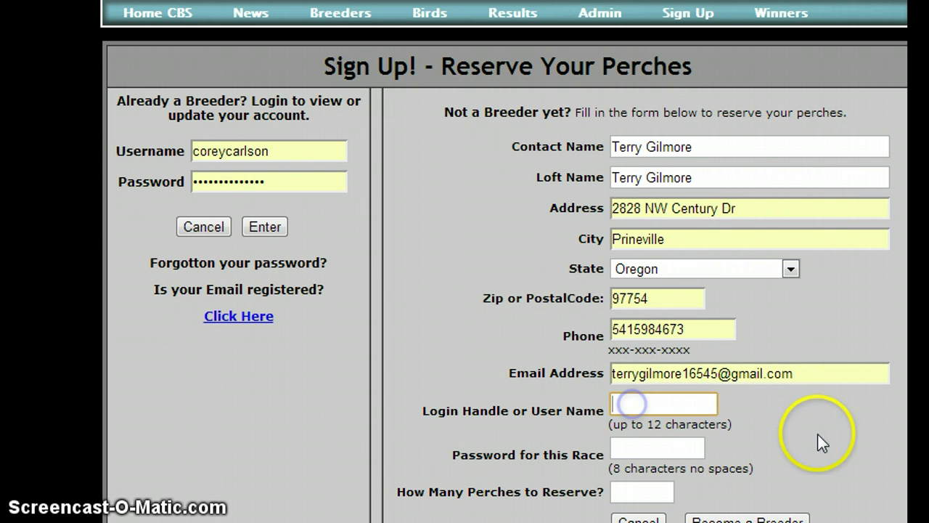
type("admin")
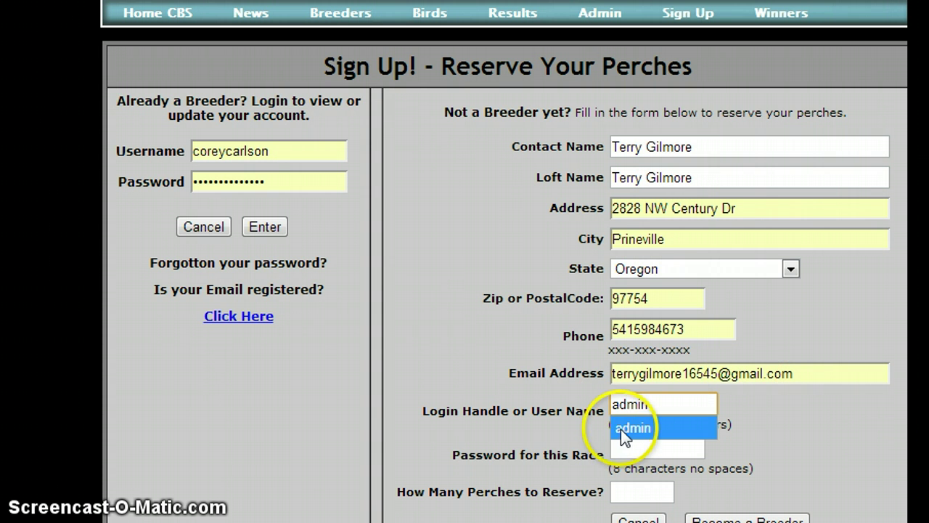
left_click(621, 428)
left_click(632, 448)
type("ad")
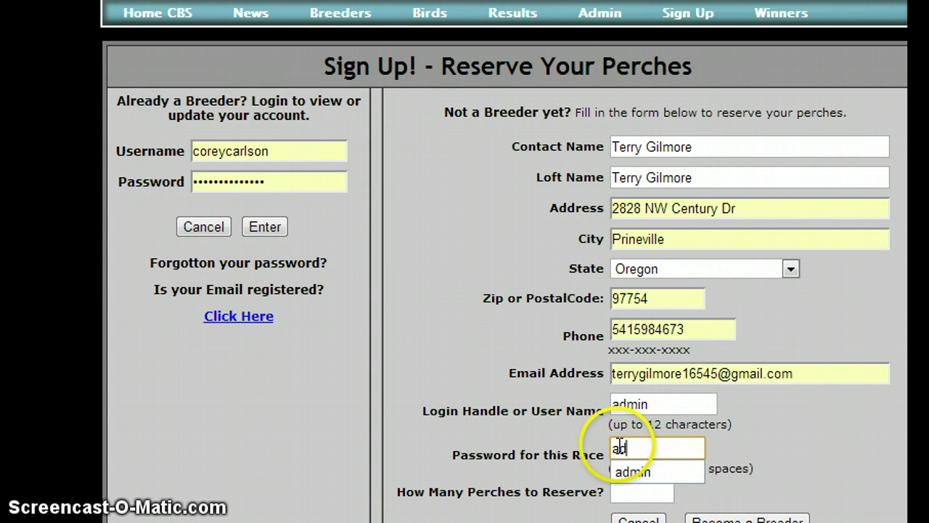
type("min")
left_click(632, 472)
left_click(635, 492)
type("1")
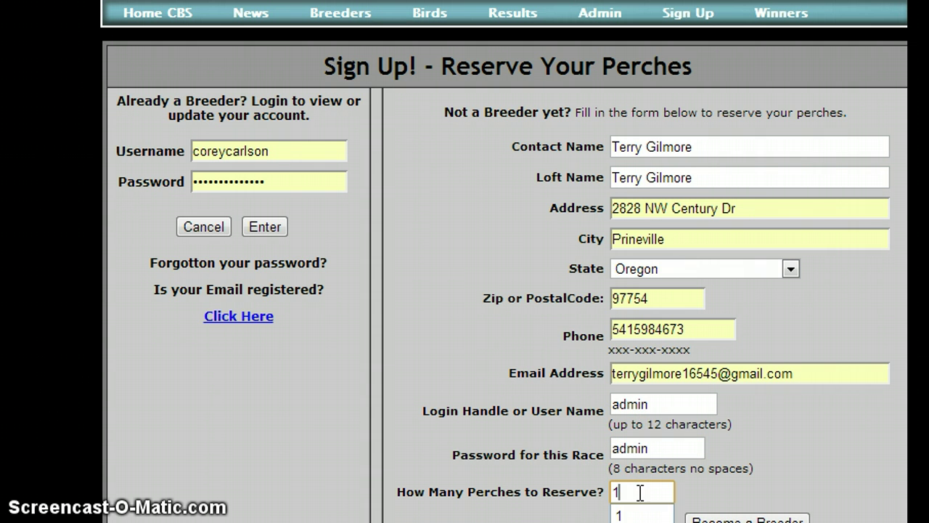
left_click(632, 513)
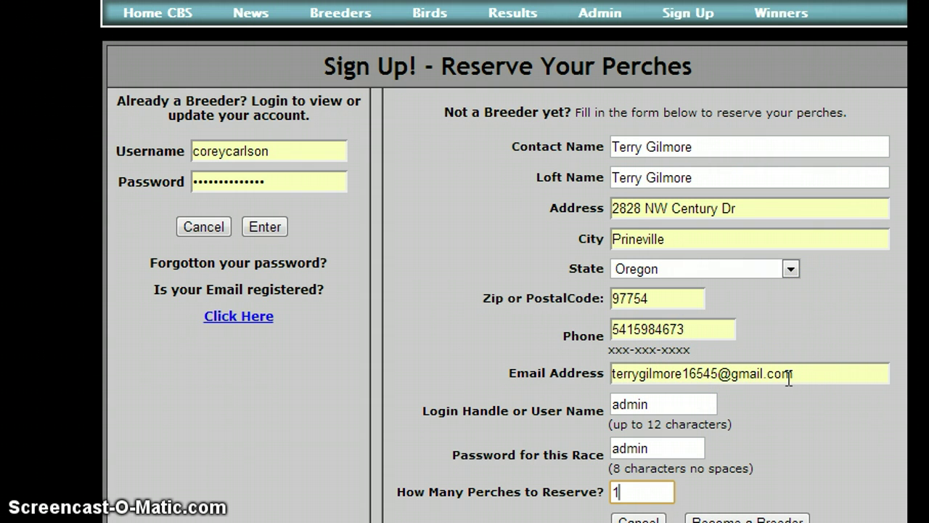
scroll(616, 380, "down", 1)
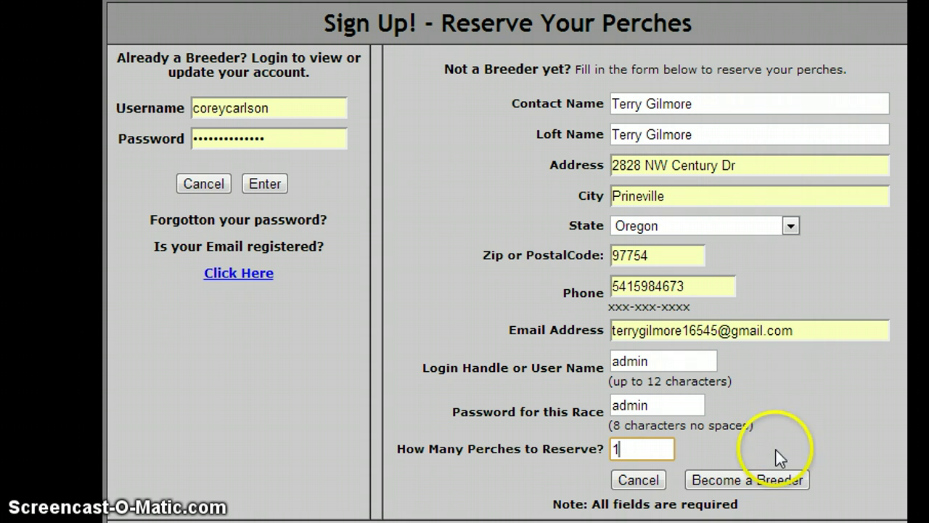
Submit the registration and find the new Oregon breeder at row 135 with 1 perch.
left_click(745, 481)
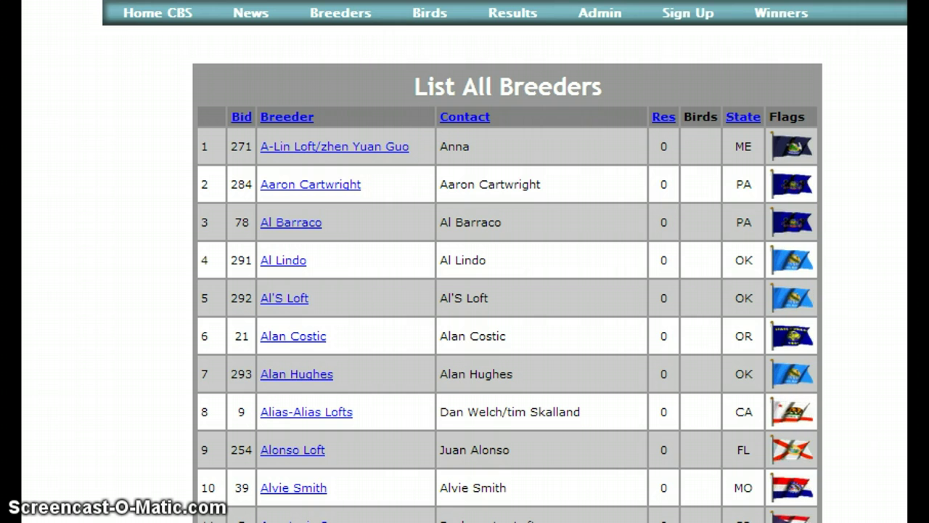
type("Gil")
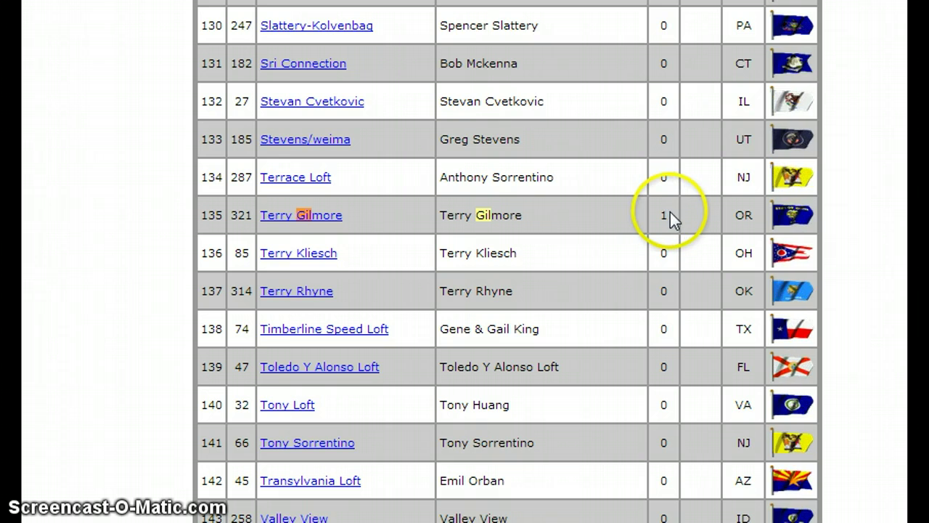
scroll(670, 212, "up", 20)
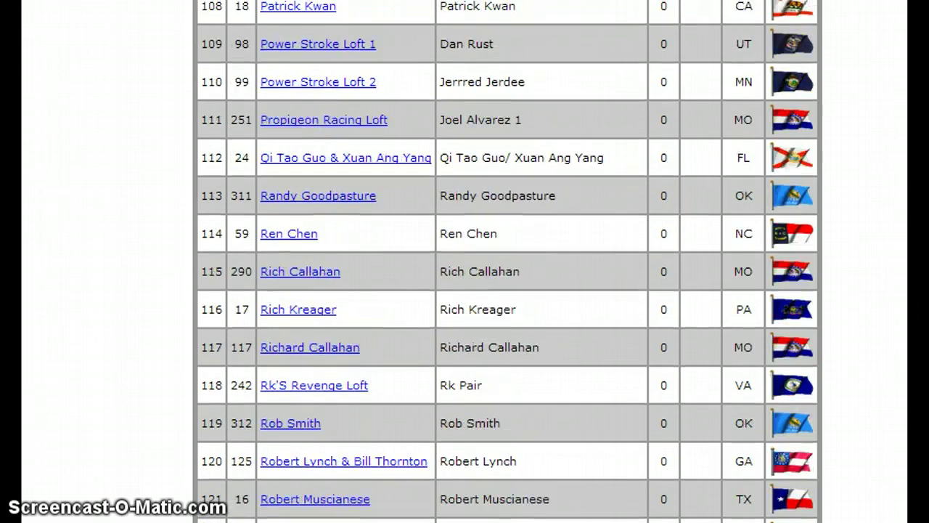
scroll(669, 212, "up", 8)
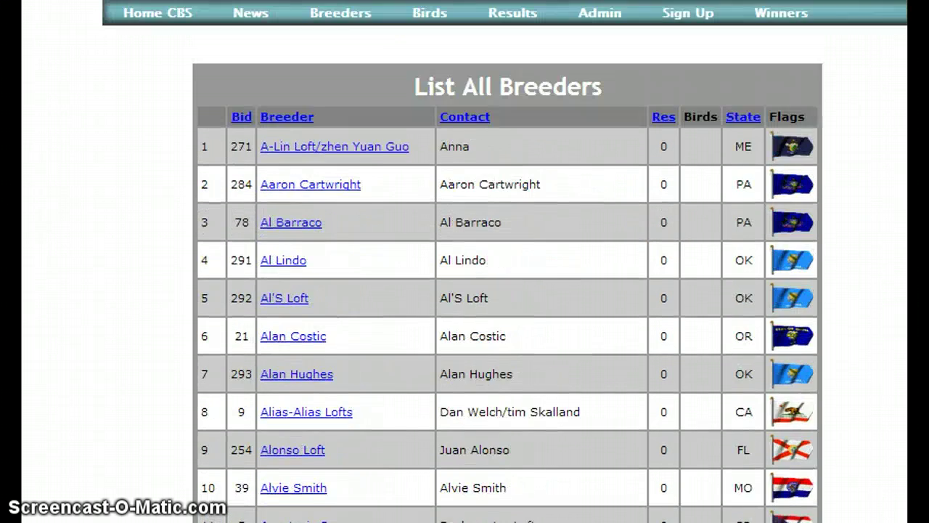
Log in with the new breeder's login handle and password to open the Breeders Menu.
left_click(682, 16)
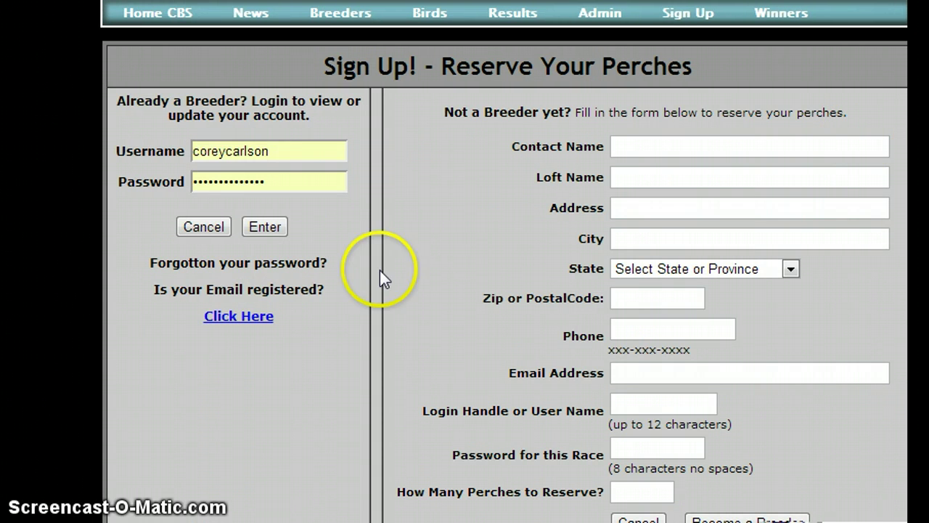
left_click_drag(275, 155, 135, 164)
type("adm")
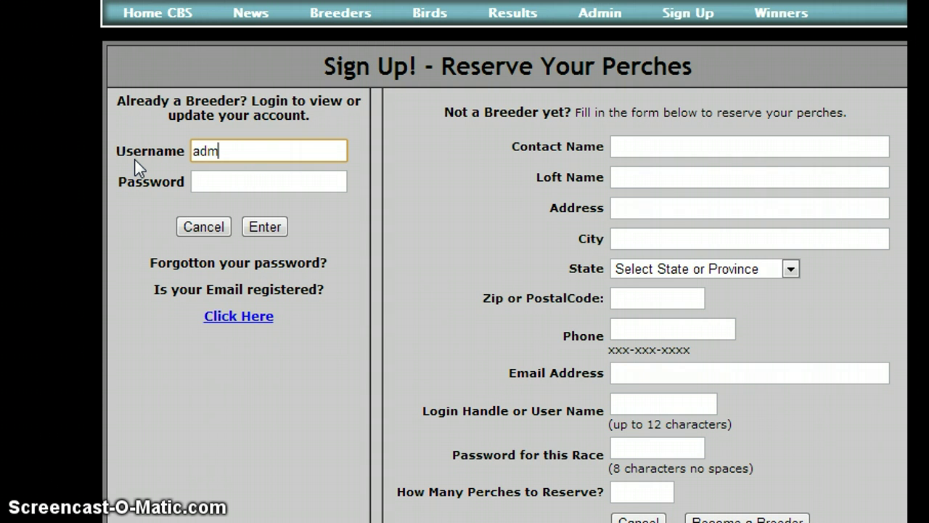
type(" in")
key("BackSpace")
key("BackSpace")
key("BackSpace")
type("in")
left_click(206, 181)
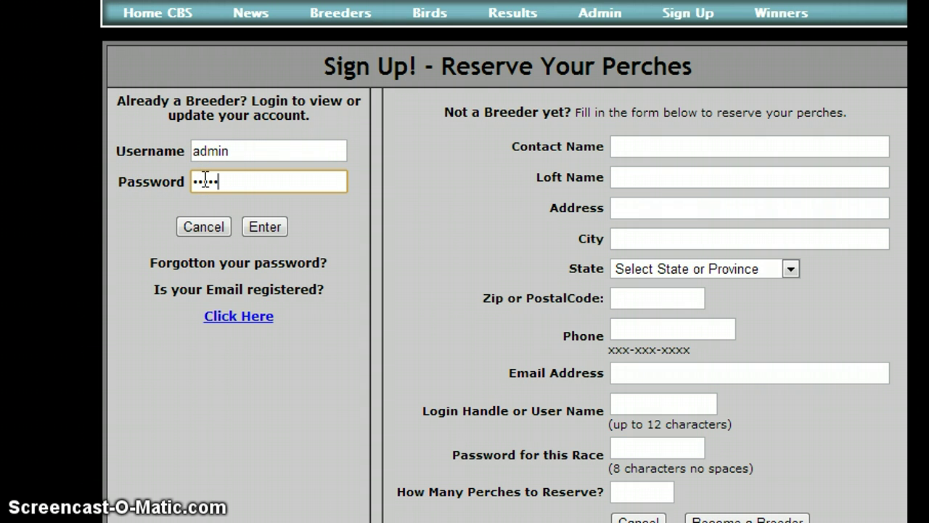
left_click(265, 227)
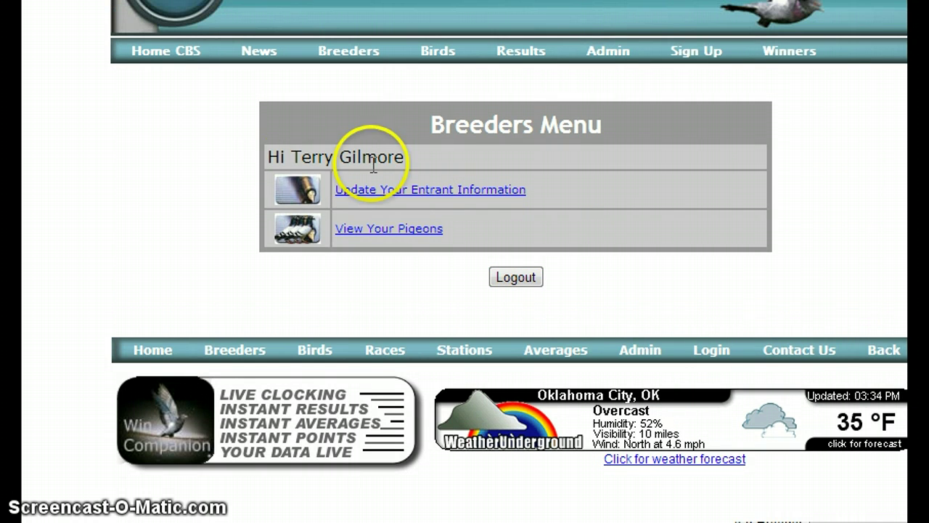
Change Perches to Reserve from 1 to 6, save the record, and return to Sign Up.
left_click(418, 193)
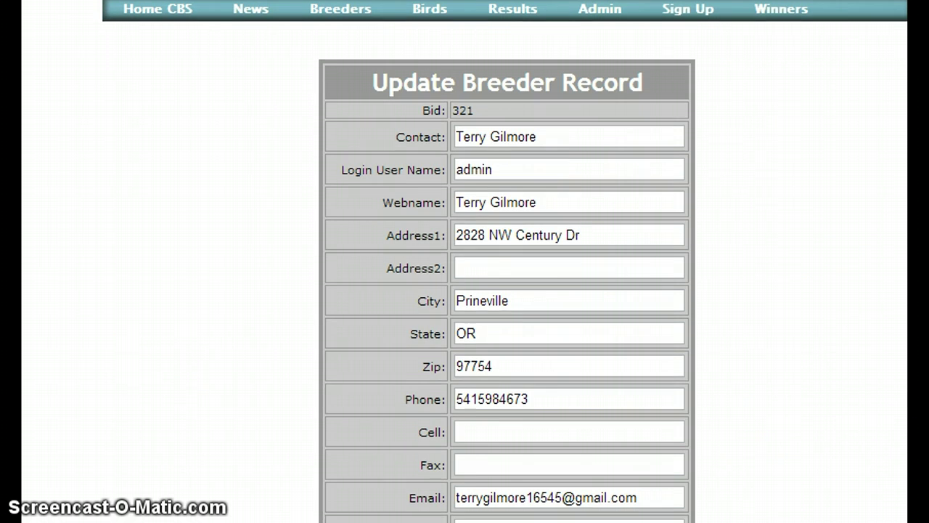
scroll(881, 310, "down", 3)
left_click_drag(466, 318, 456, 319)
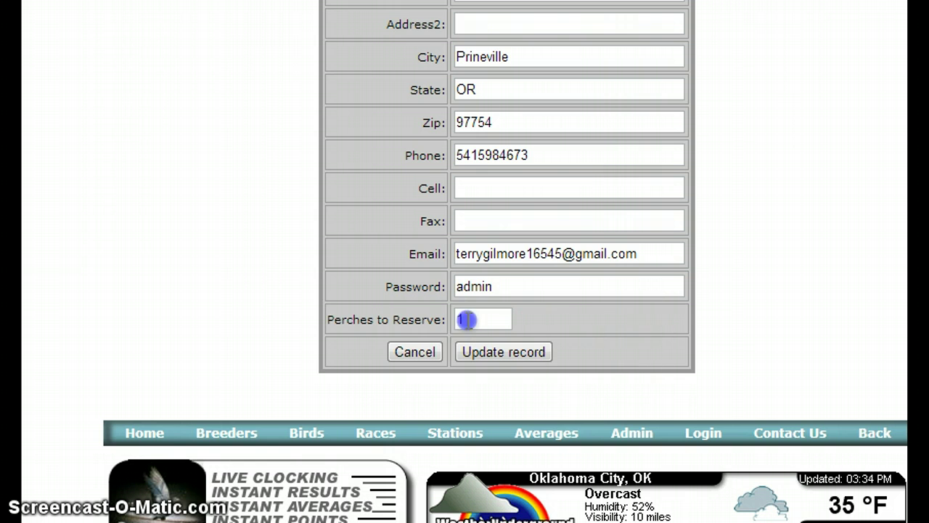
type("6")
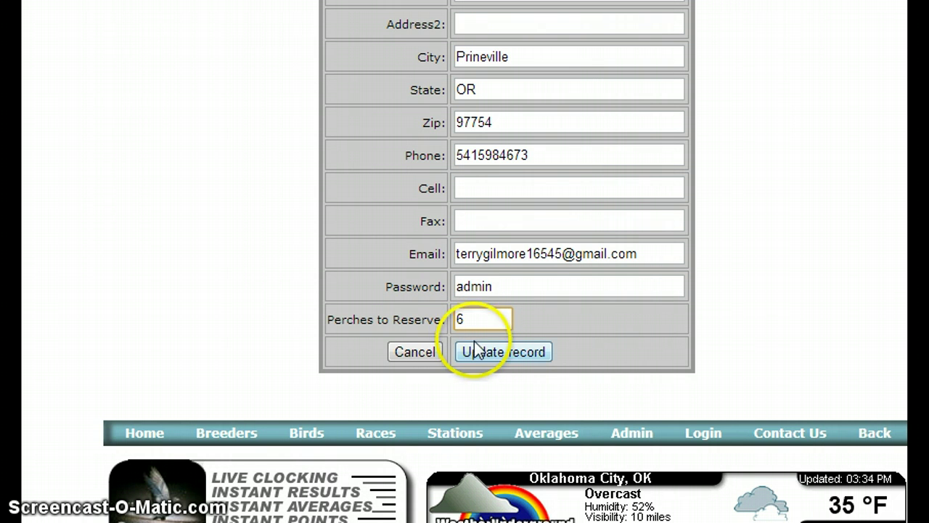
left_click(489, 352)
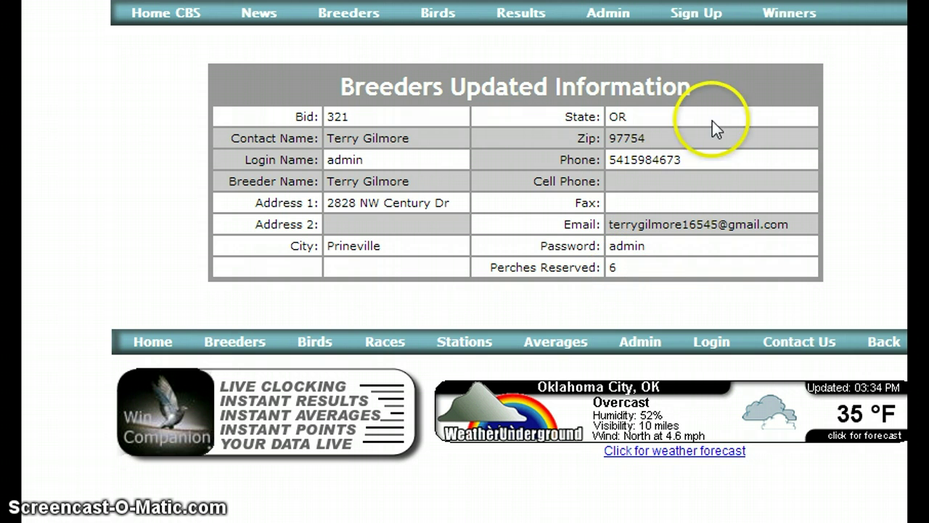
left_click(688, 25)
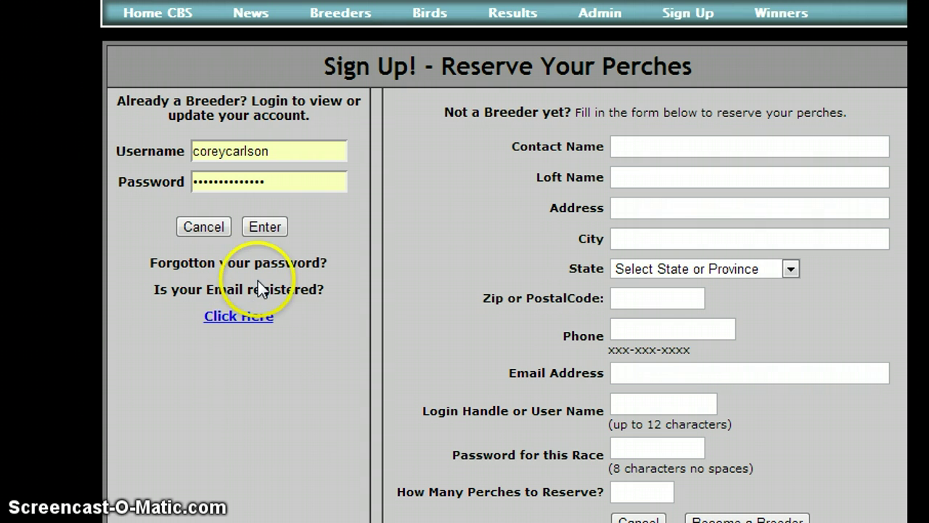
Request a password reminder using the new breeder's name and e-mail, then return to Sign Up.
left_click(239, 317)
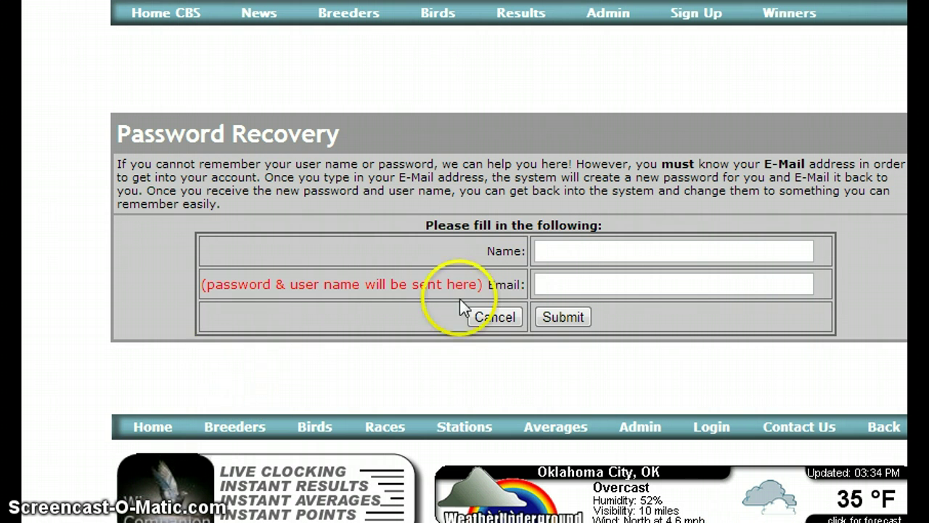
left_click(548, 249)
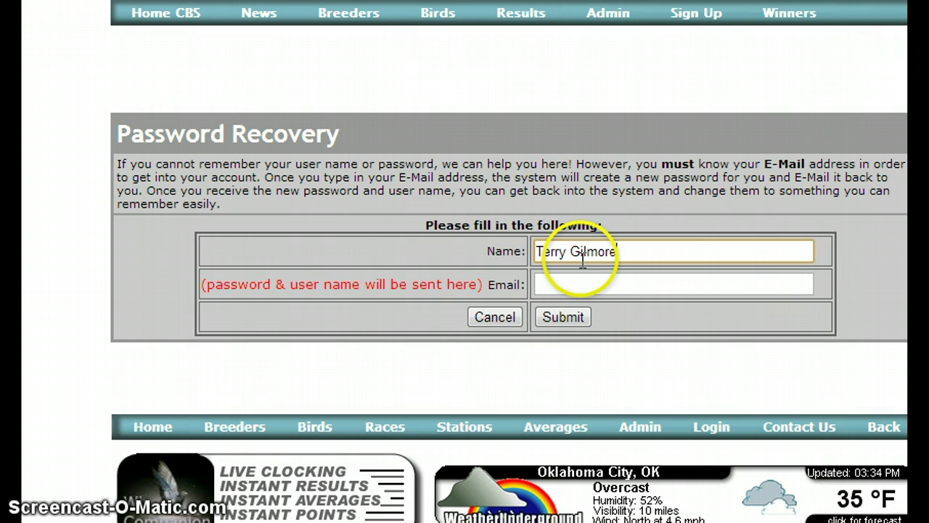
key("Tab")
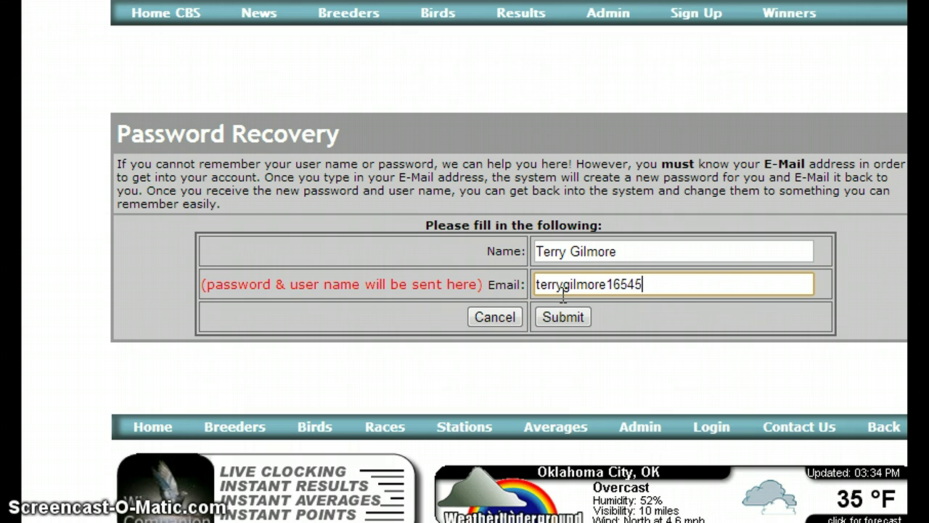
type("@gmail.com")
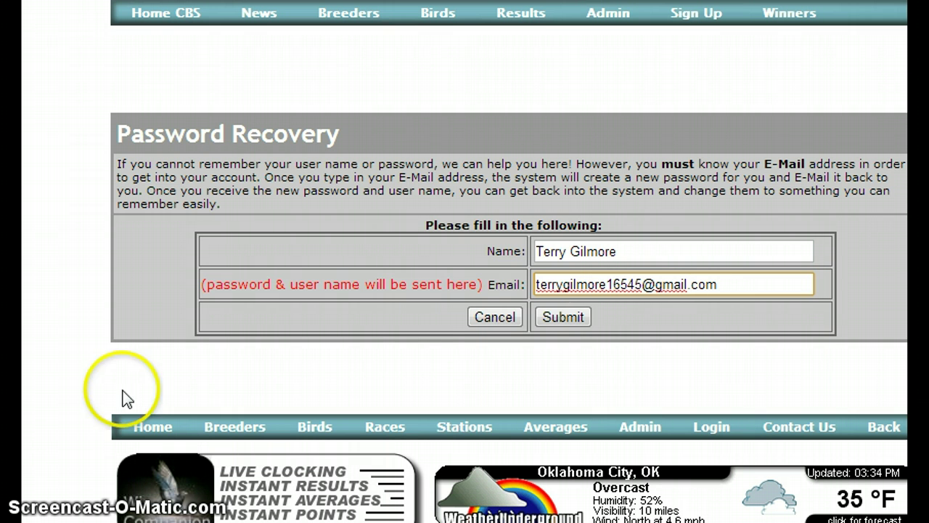
left_click(555, 316)
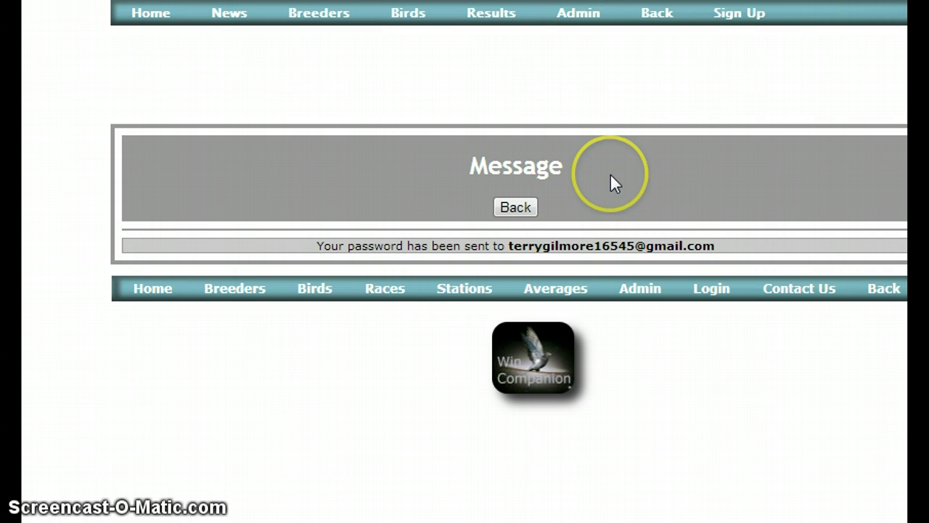
left_click(733, 21)
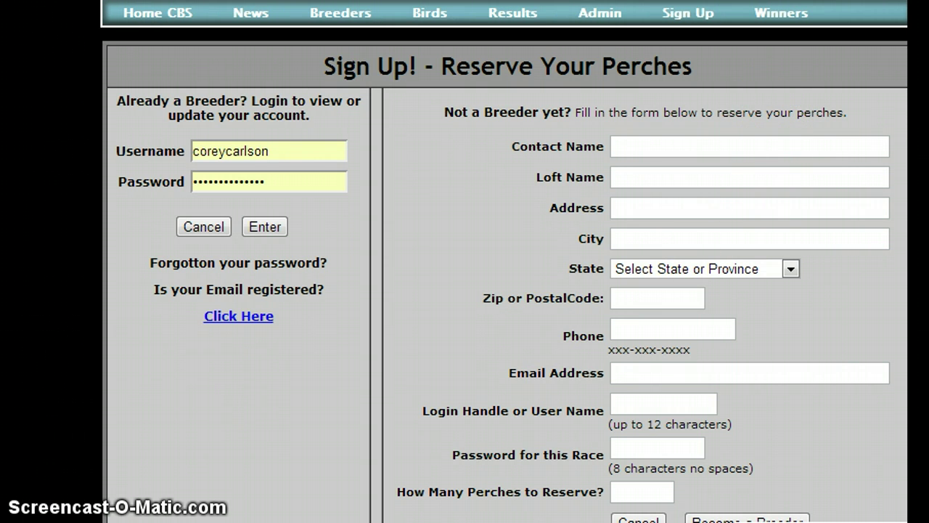
Submit password recovery with a different name and an unregistered e-mail, then go back.
left_click(236, 325)
left_click(552, 251)
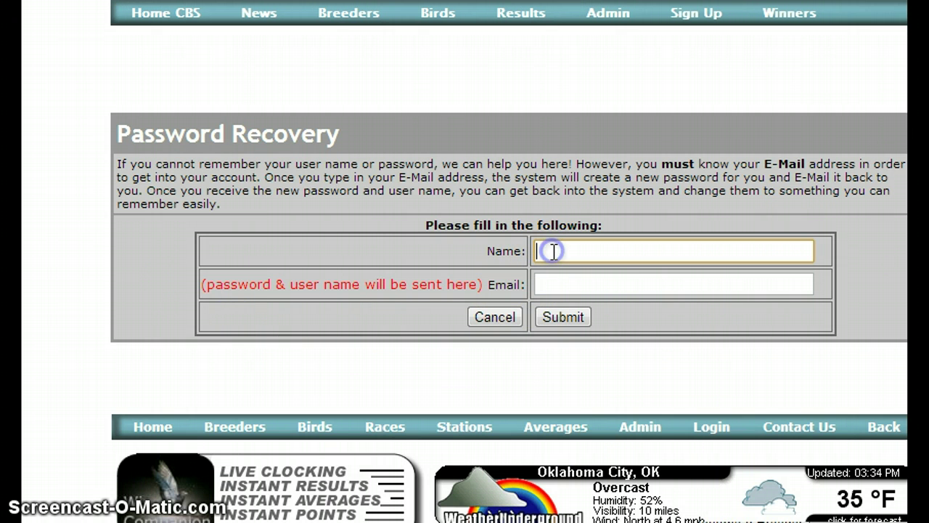
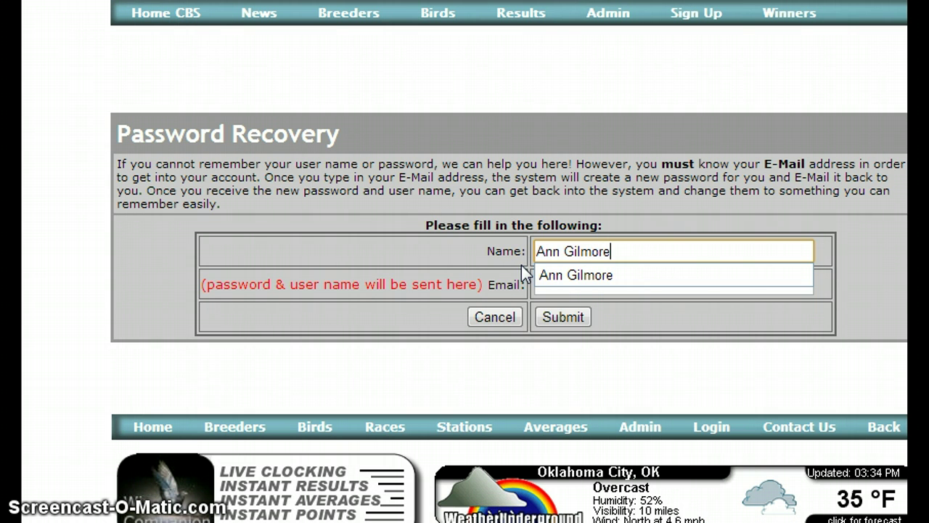
left_click(557, 282)
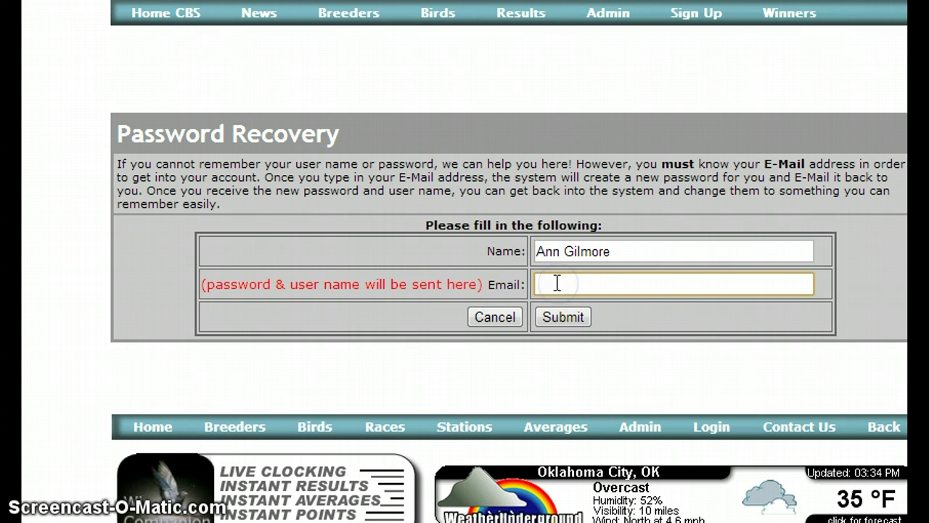
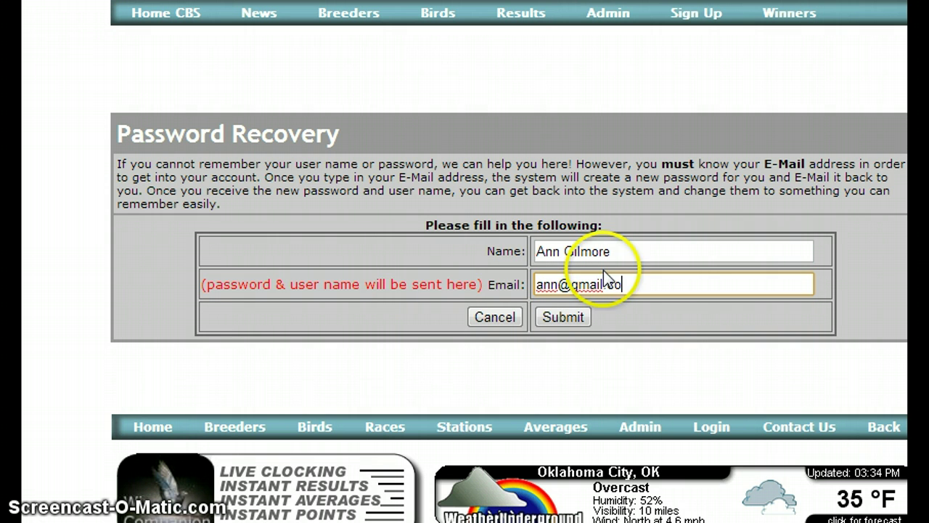
left_click(560, 317)
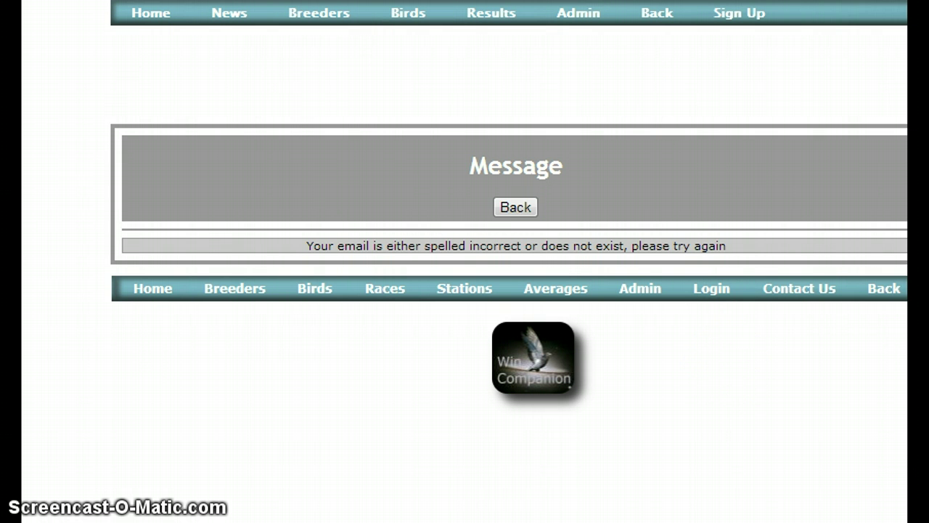
key("alt+Left")
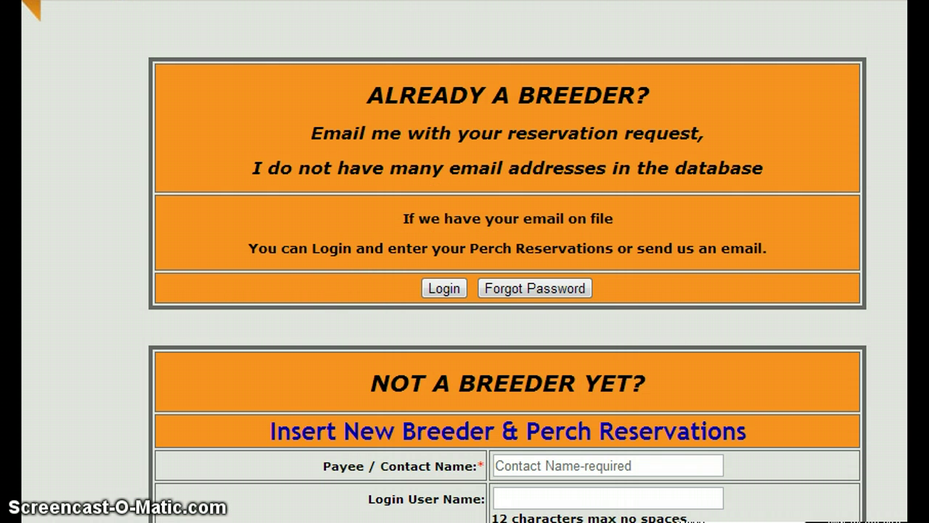
scroll(508, 290, "down", 8)
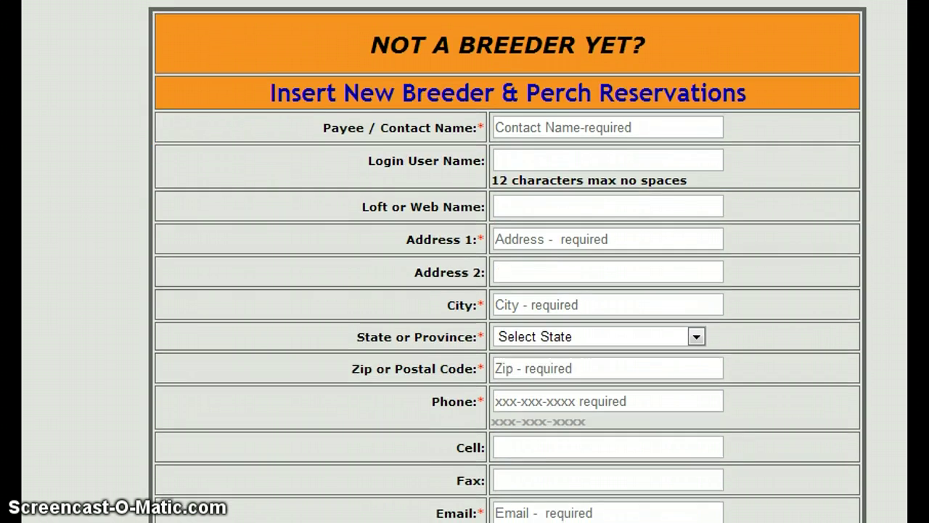
scroll(508, 291, "up", 8)
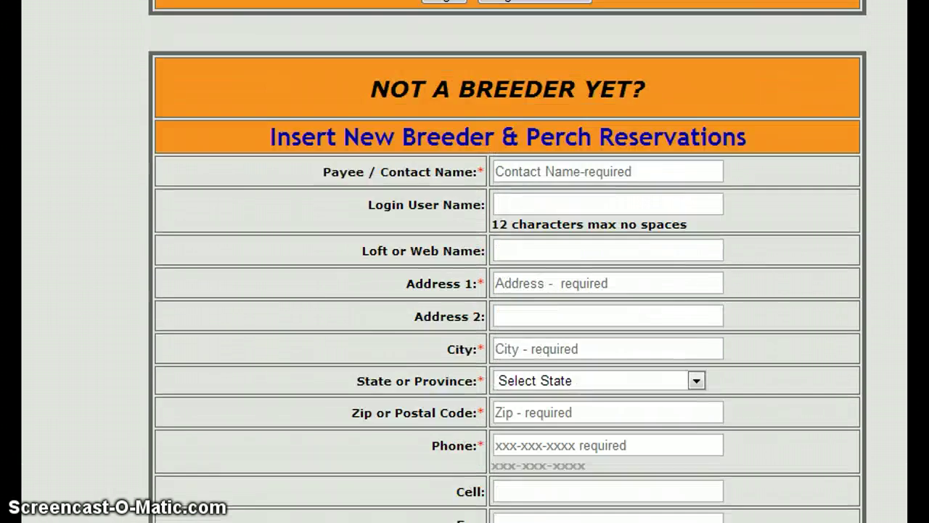